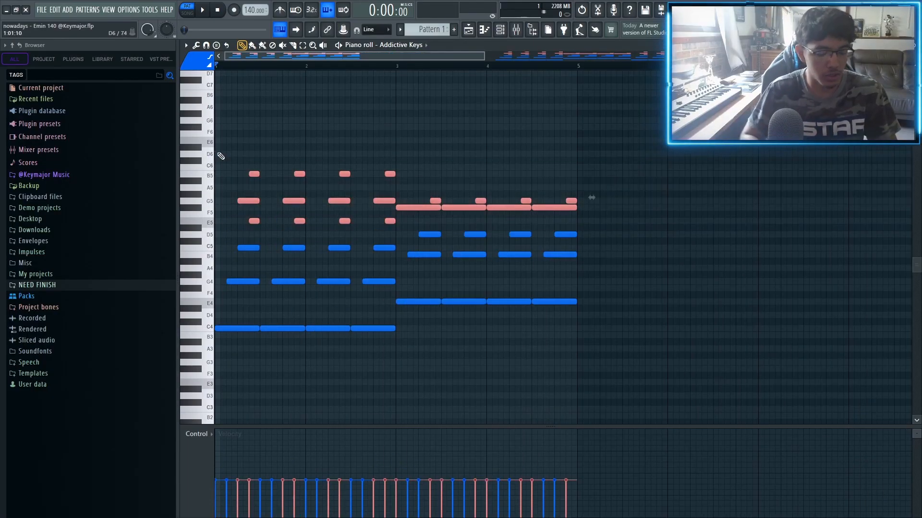
Delete the selected upper notes and reduce the first chord's arpeggio to a half-bar C4 and G4 pair at bar 1.
key("Delete")
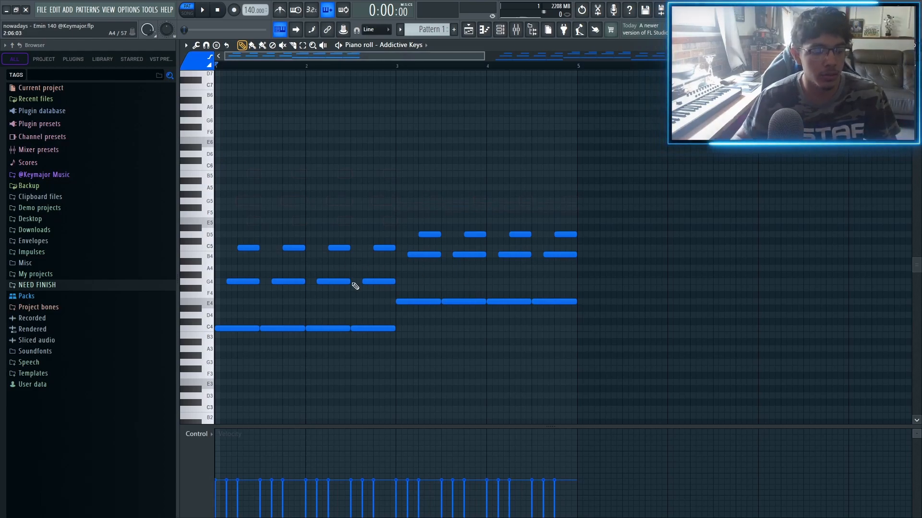
key("space")
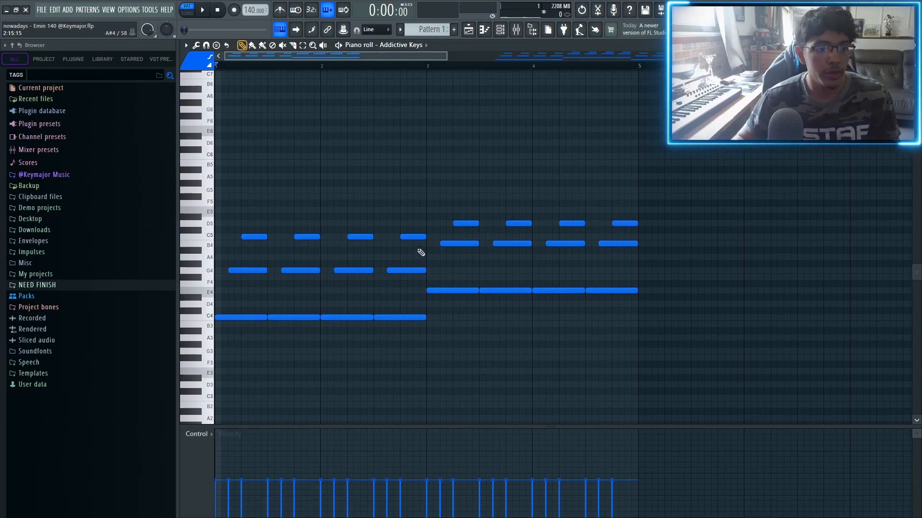
left_click_drag(416, 228, 211, 319)
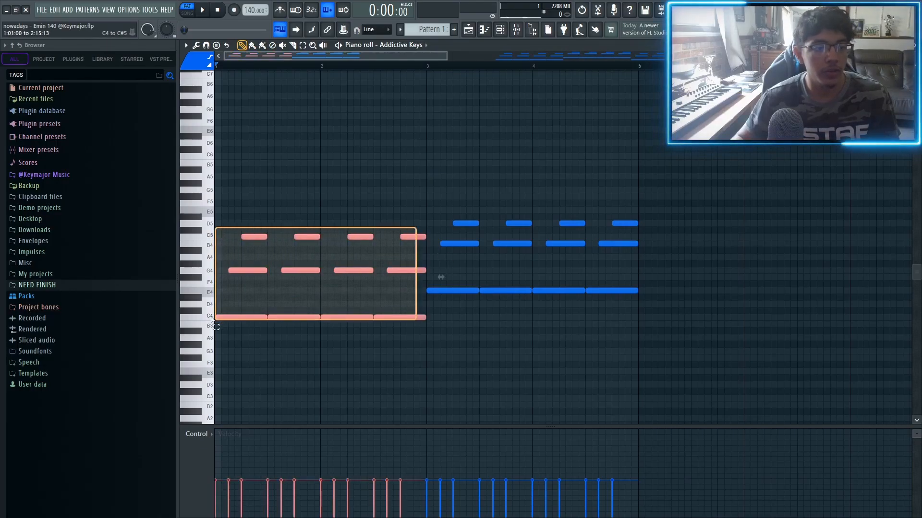
left_click_drag(429, 288, 805, 323)
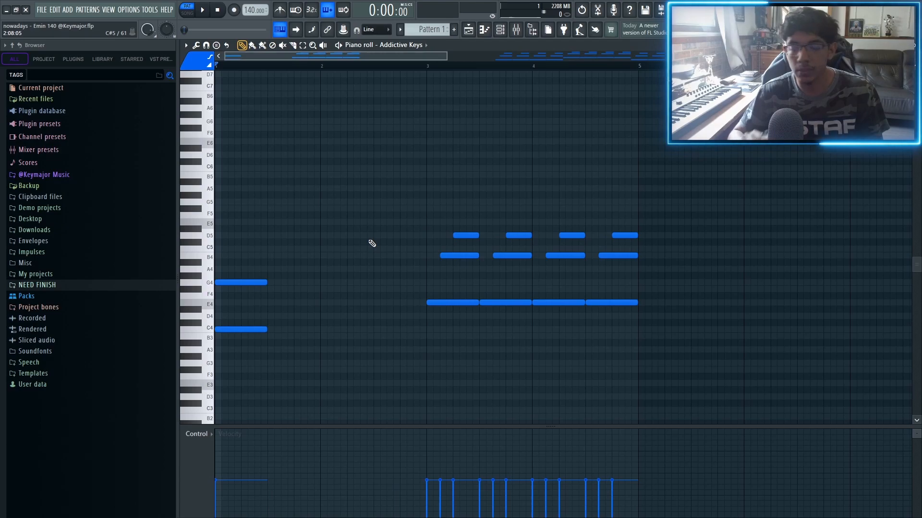
Copy the half-bar C4 note at bar 1 up an octave to C5, above the G4 note.
left_click_drag(317, 214, 213, 363)
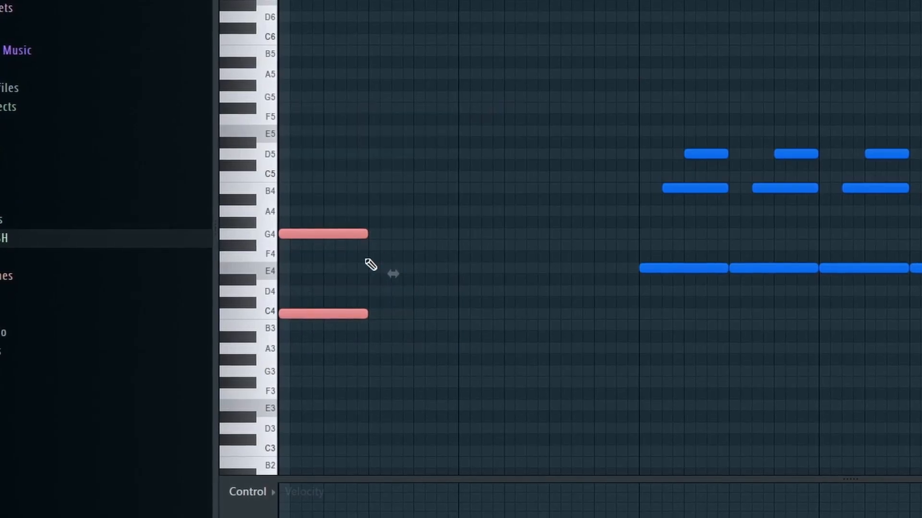
left_click_drag(280, 247, 221, 345)
left_click(304, 315, "ctrl")
key("ctrl+c")
key("ctrl+v")
key("ctrl+Up")
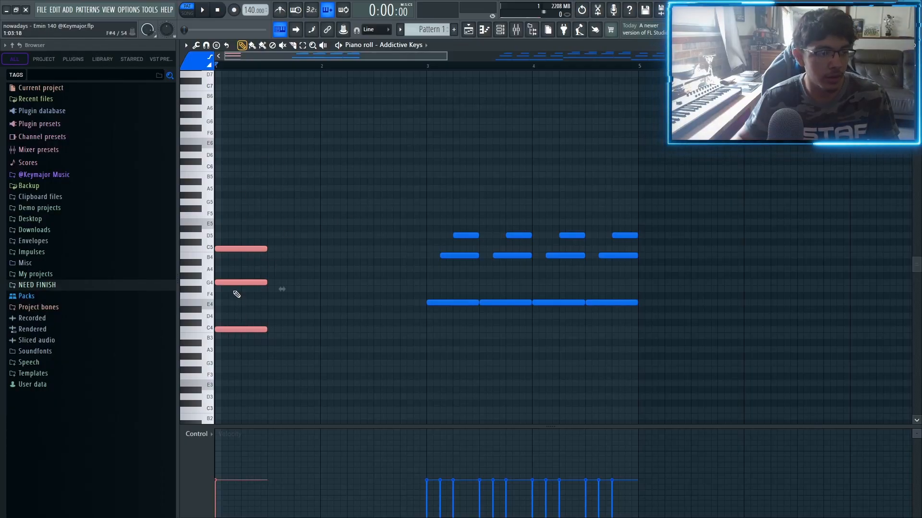
Stagger the G4 and C5 note starts over C4 and repeat the pattern until it fills bars 1 and 2.
key("ctrl+b")
key("ctrl+b")
key("ctrl+b")
key("ctrl+d")
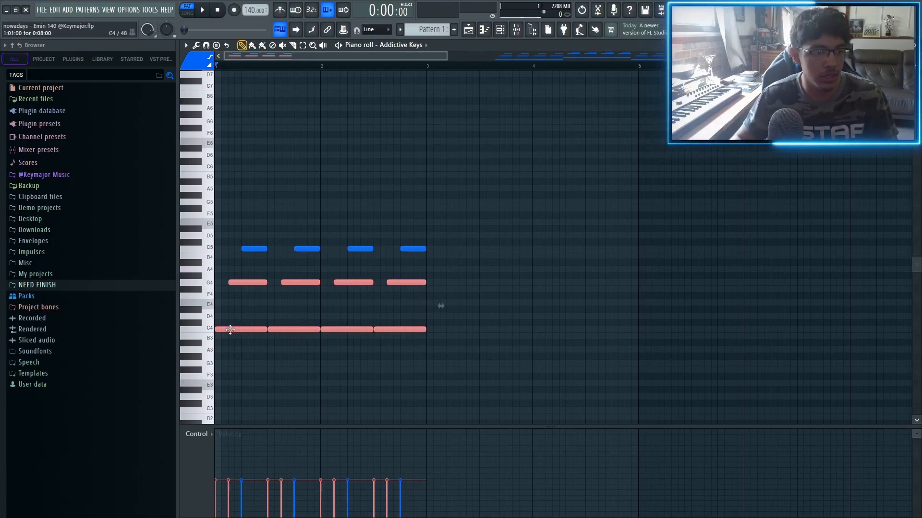
Duplicate the C4 and G4 notes into bars 3 and 4 and transpose the copies up to E4 and B4.
key("ctrl+b")
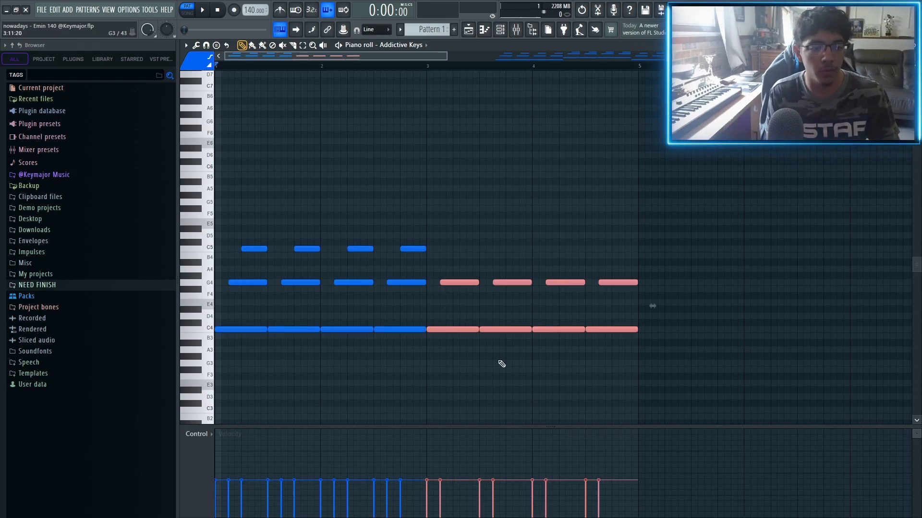
key("Up")
key("Up")
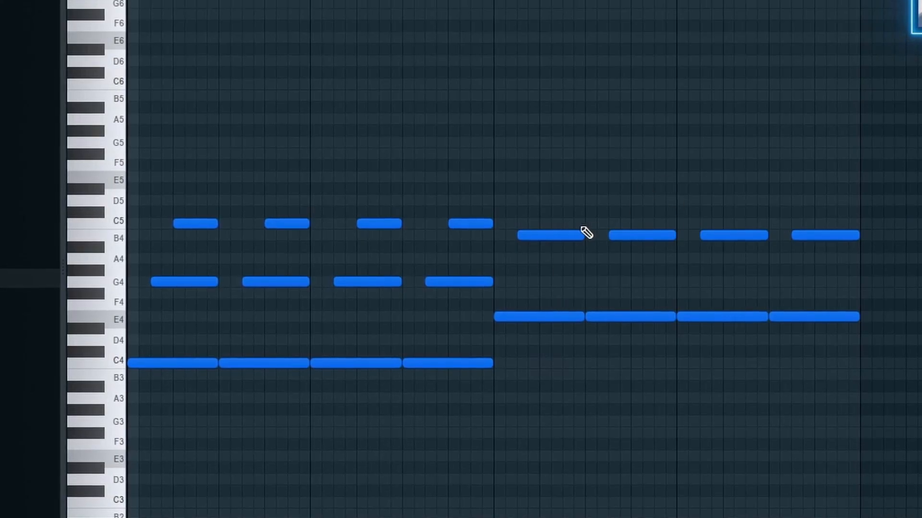
Copy the four E4 notes in bars 3 and 4 up to D5.
left_click_drag(646, 240, 422, 314)
left_click_drag(534, 292, 807, 335)
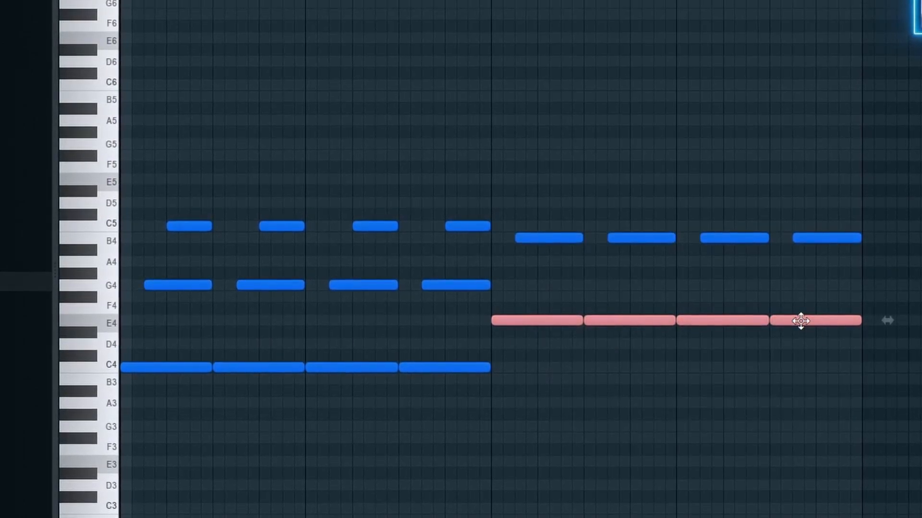
left_click(801, 320, "shift")
key("shift+Up")
key("shift+Up")
key("shift+Up")
key("shift+Up")
key("shift+Up")
key("shift+Up")
key("ctrl+z")
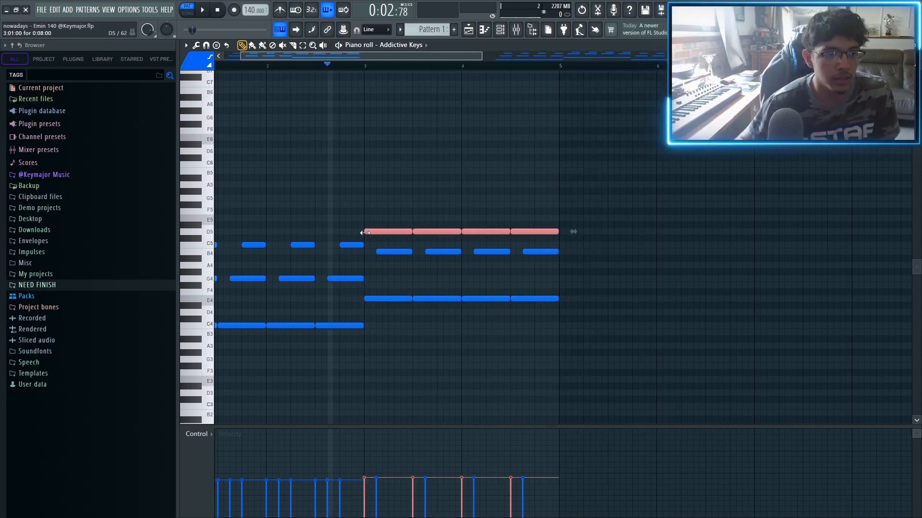
Trim the starts of the D5 notes to one-beat length, entering after the B4 notes, and play back the arpeggio.
scroll(395, 221, "down", 2)
right_click(402, 192)
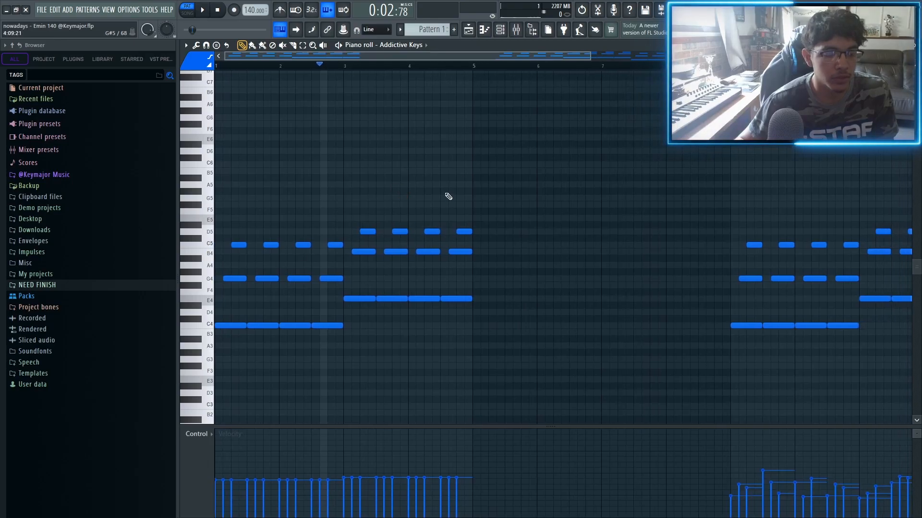
key("space")
right_click(469, 168)
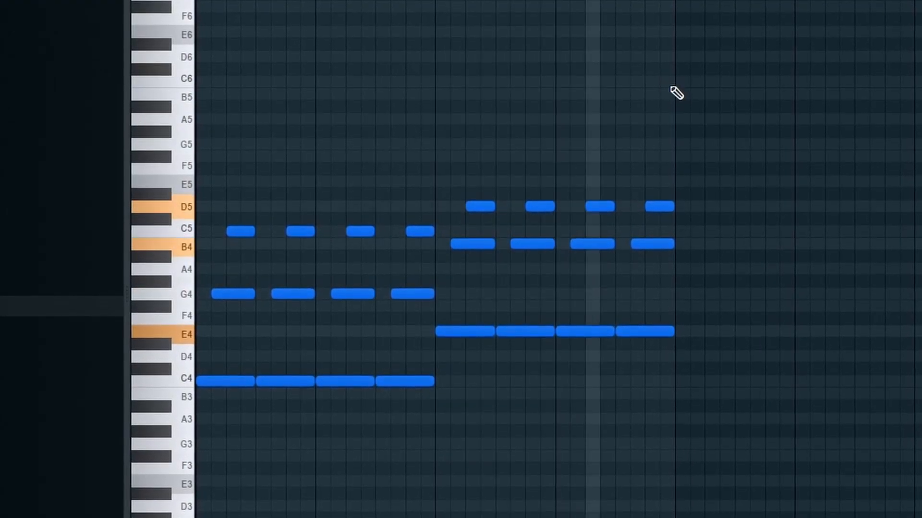
key("space")
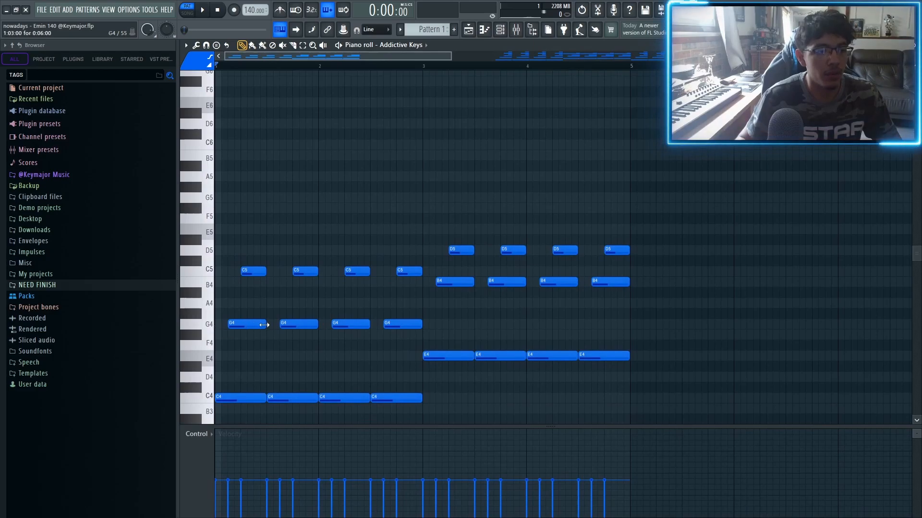
Add half-beat E5 and B5 notes and one-beat G5 notes above the first chord in bars 1 and 2.
left_click_drag(240, 330, 697, 160)
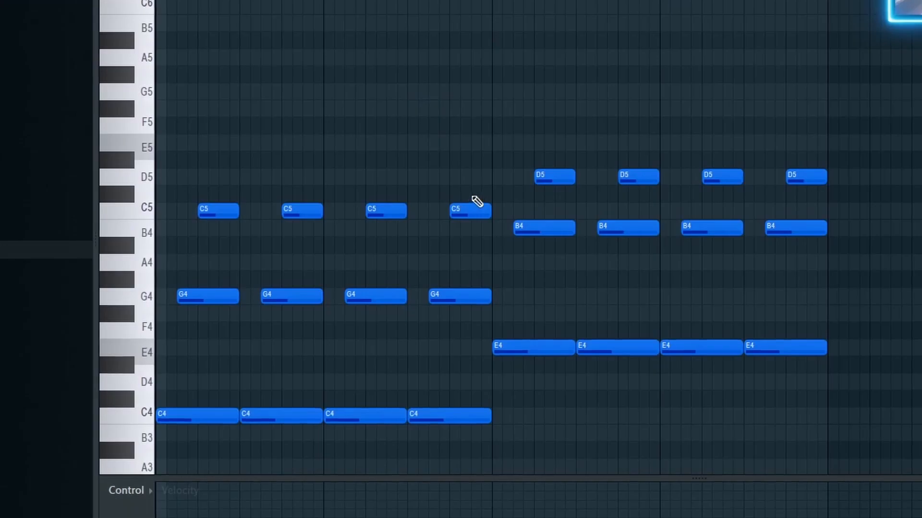
left_click_drag(409, 257, 217, 403)
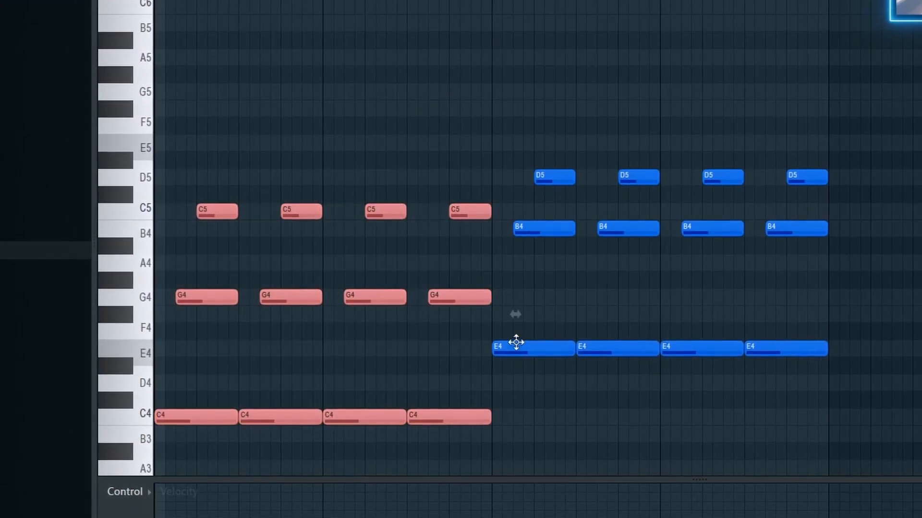
left_click_drag(436, 351, 691, 370)
left_click_drag(551, 354, 239, 354)
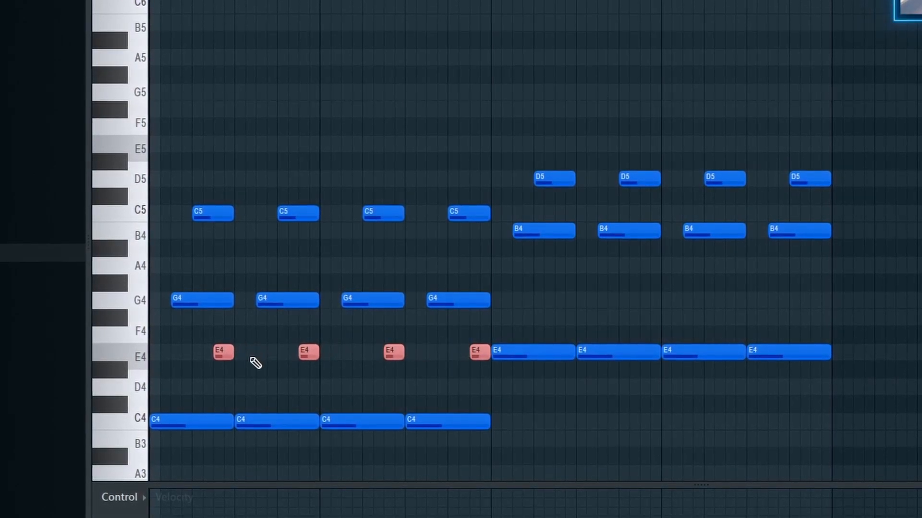
key("ctrl+Up")
left_click_drag(451, 276, 239, 321)
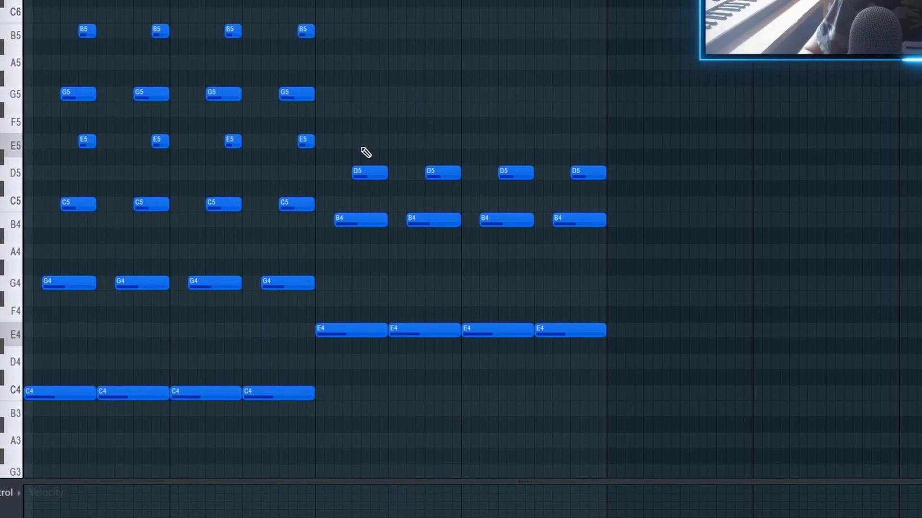
Add four half-bar F#5 notes above the second chord in bars 3 and 4.
left_click_drag(442, 171, 623, 304)
right_click(653, 217)
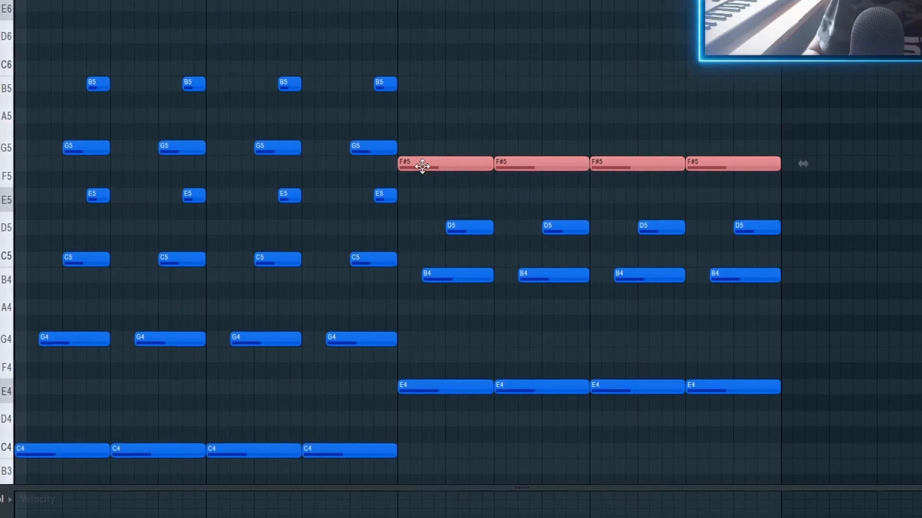
left_click_drag(421, 166, 699, 180)
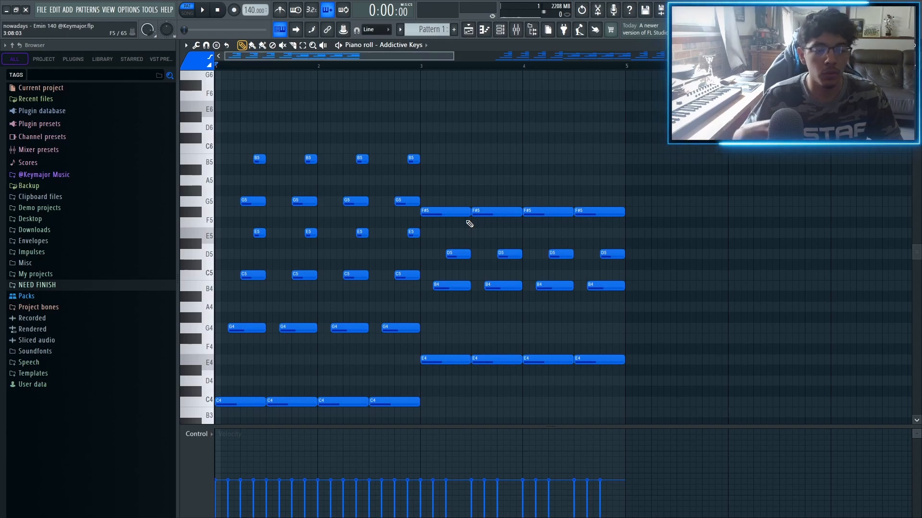
Add a half-beat G5 note over the end of each F#5 note in bars 3 and 4.
scroll(420, 215, "up", 2)
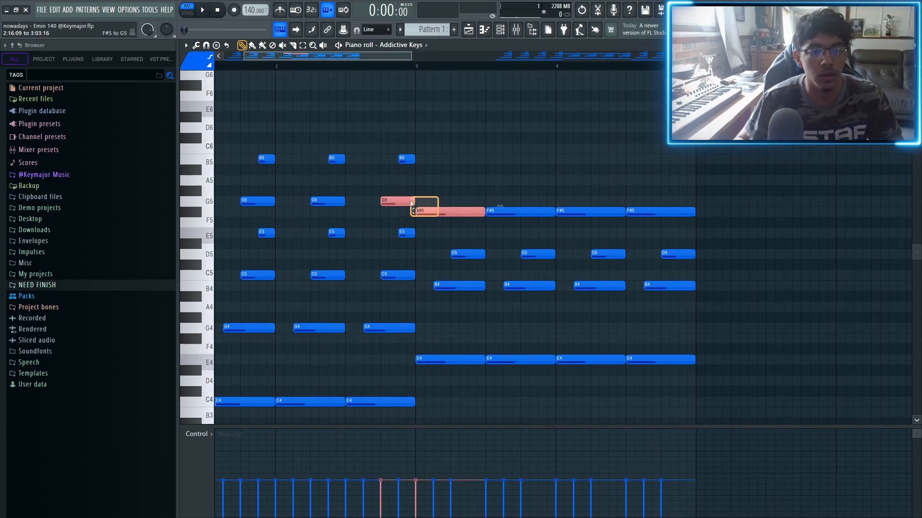
left_click_drag(407, 224, 792, 196)
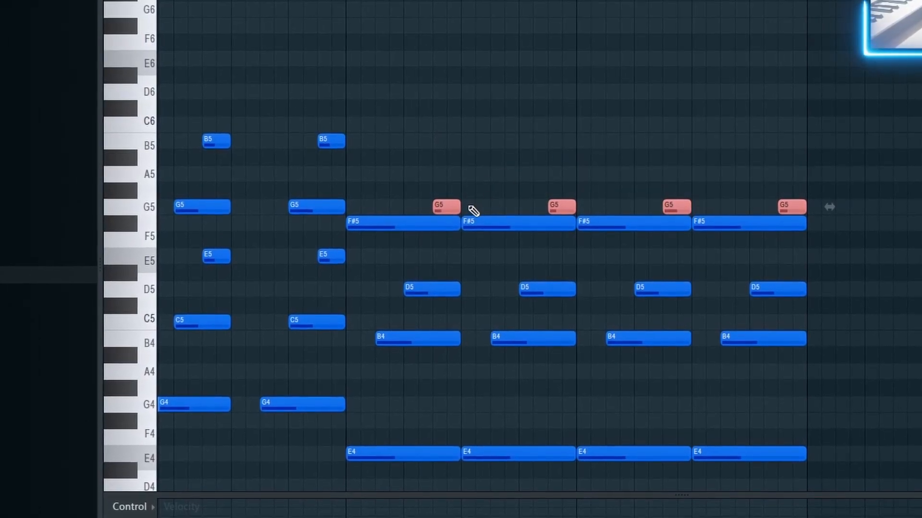
left_click_drag(427, 244, 867, 103)
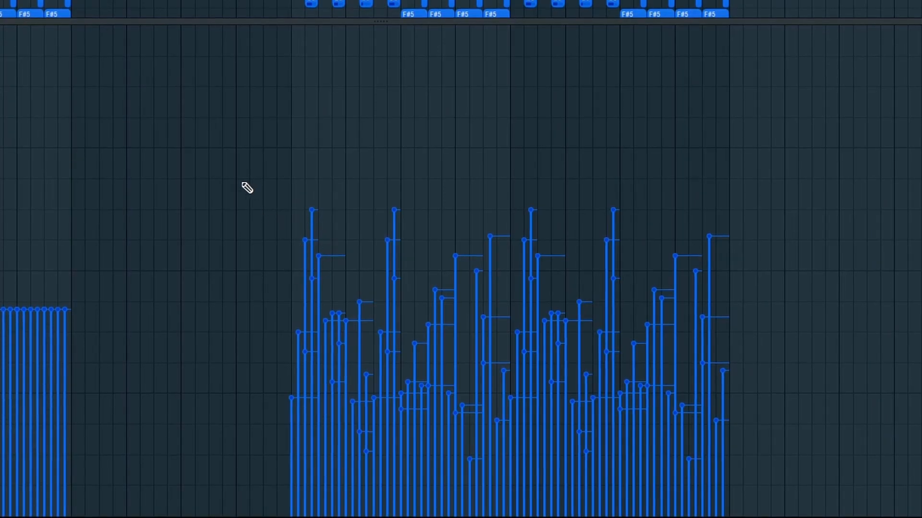
Examine the varied note velocities in the second copy of the melody.
left_click_drag(242, 183, 740, 408)
key("ctrl+d")
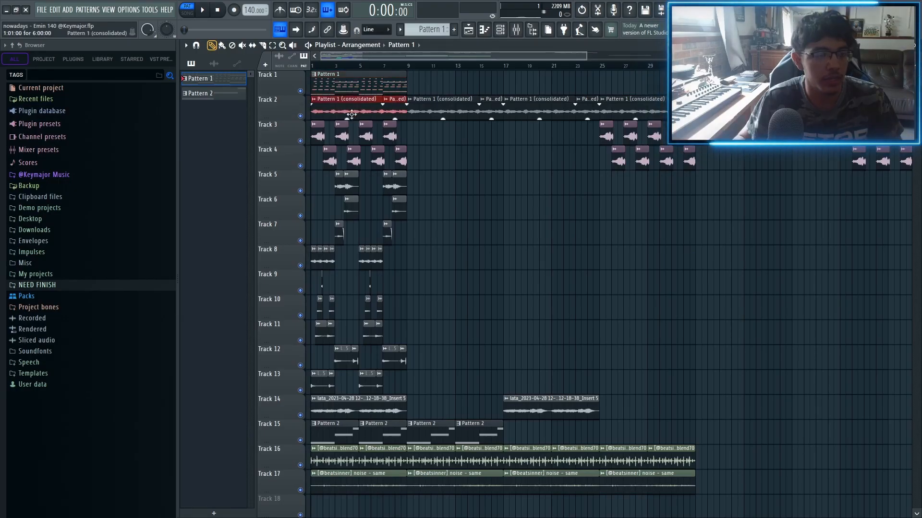
Open the Pattern 1 (consolidated) clip in the playlist and inspect the Ambience and RC-20 Retro Color effects on its mixer track.
scroll(354, 113, "up", 4)
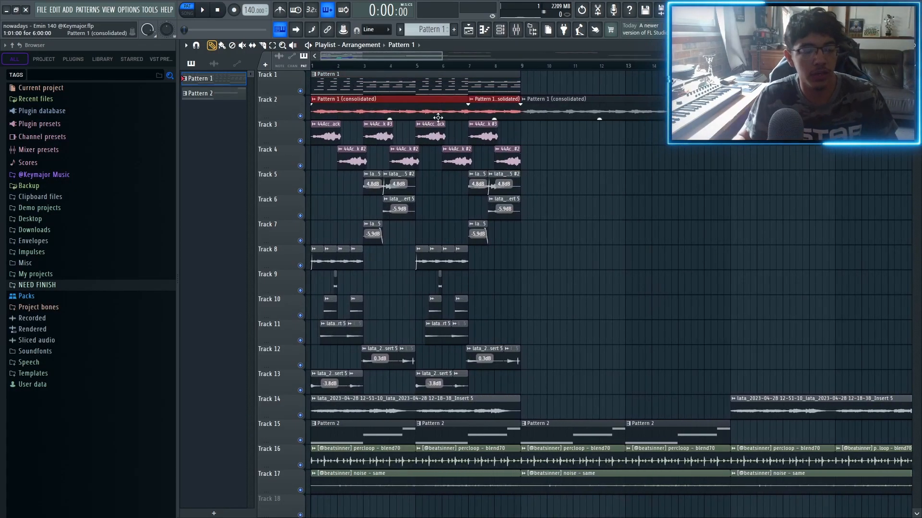
double_click(438, 118)
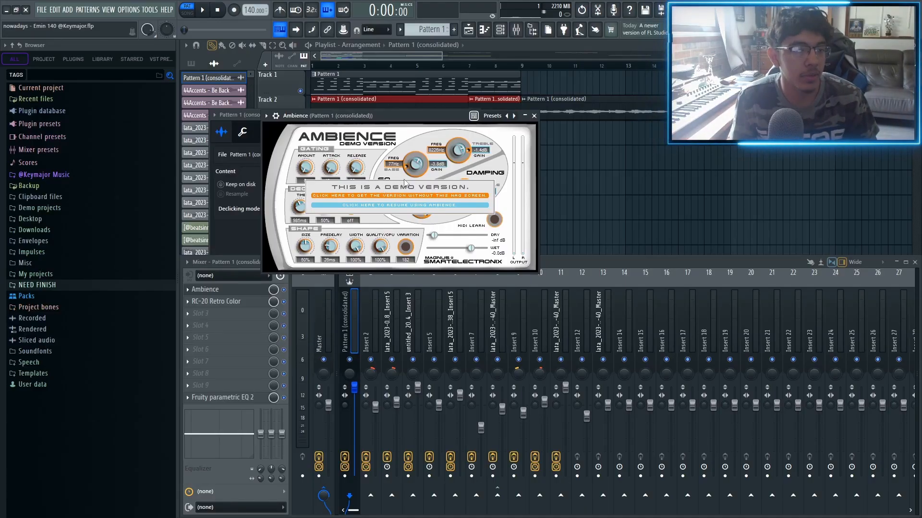
left_click(493, 116)
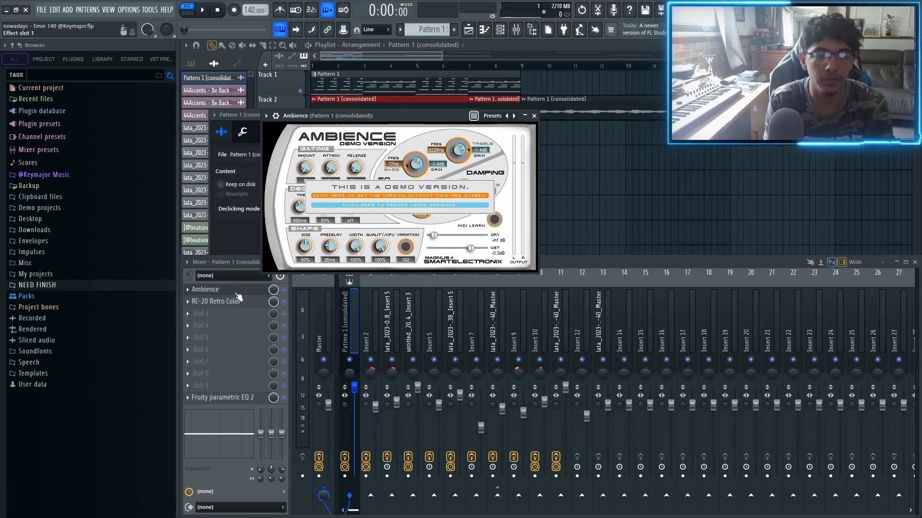
left_click(237, 301)
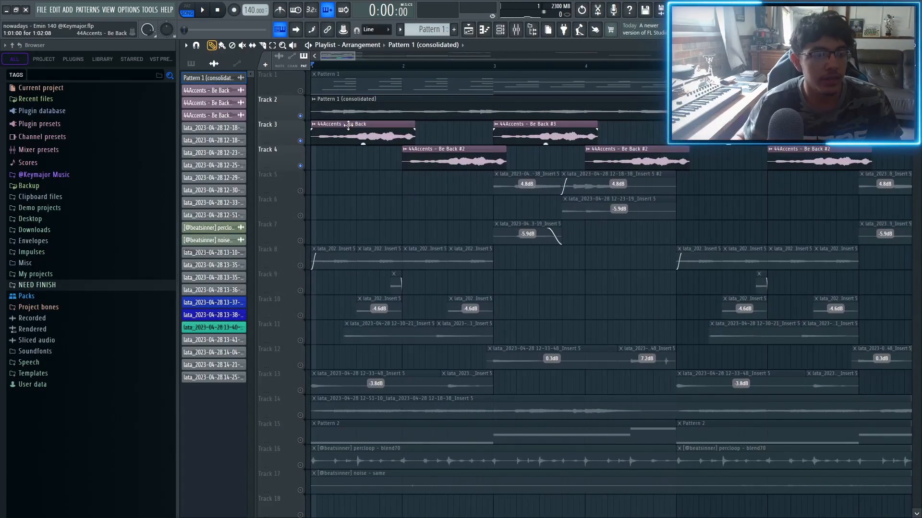
double_click(349, 126)
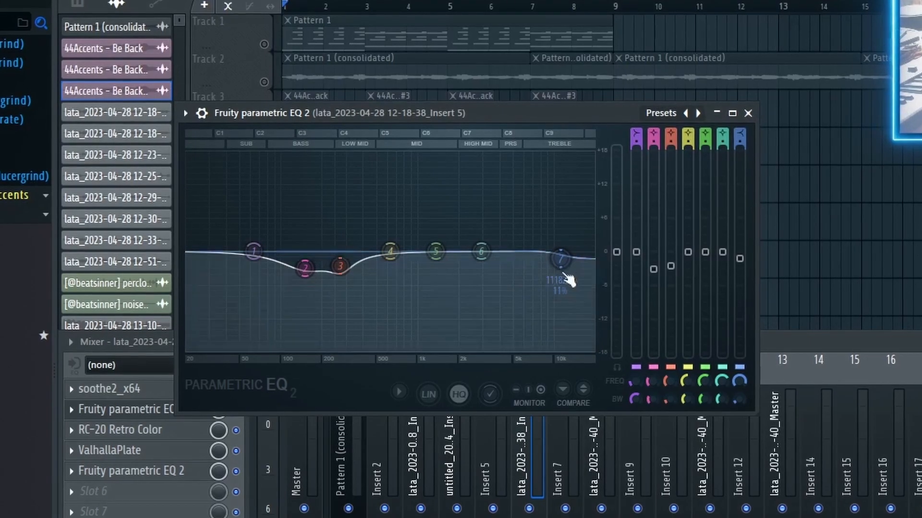
left_click(120, 430)
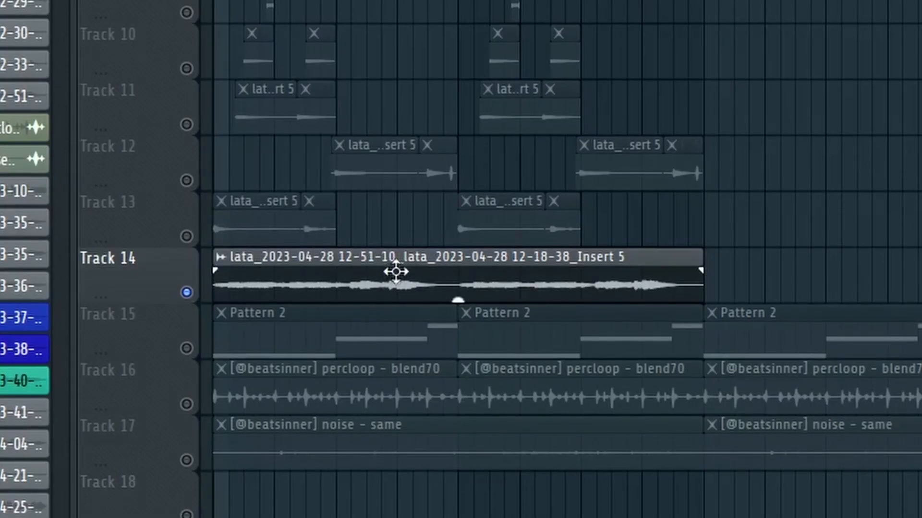
Inspect the Track 14 clip's mixer effects: Ambience and its presets, Ozone Imager 2 and Fruity parametric EQ 2.
left_click(395, 269)
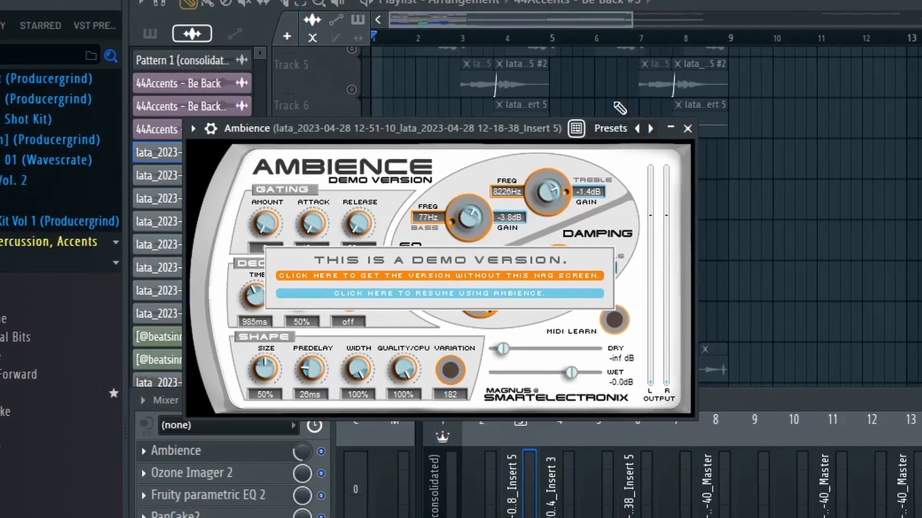
left_click(642, 127)
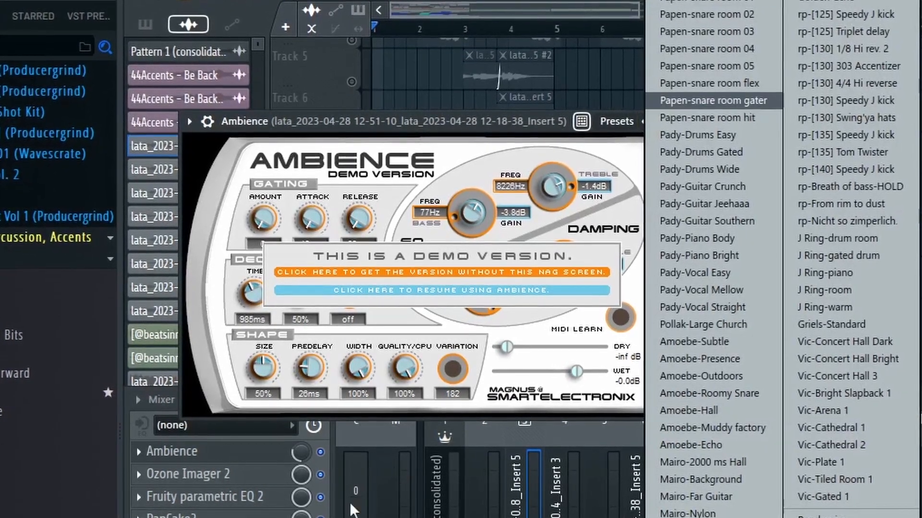
left_click(261, 463)
left_click(289, 459)
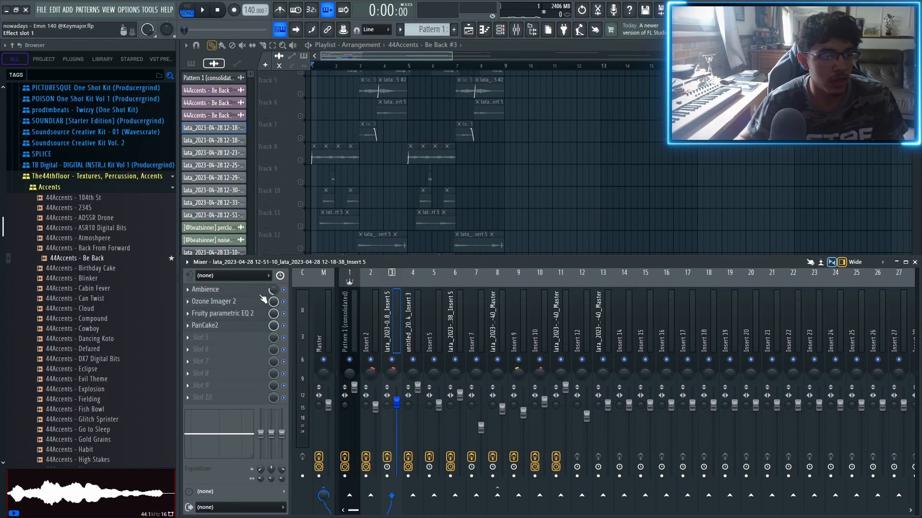
left_click(265, 298)
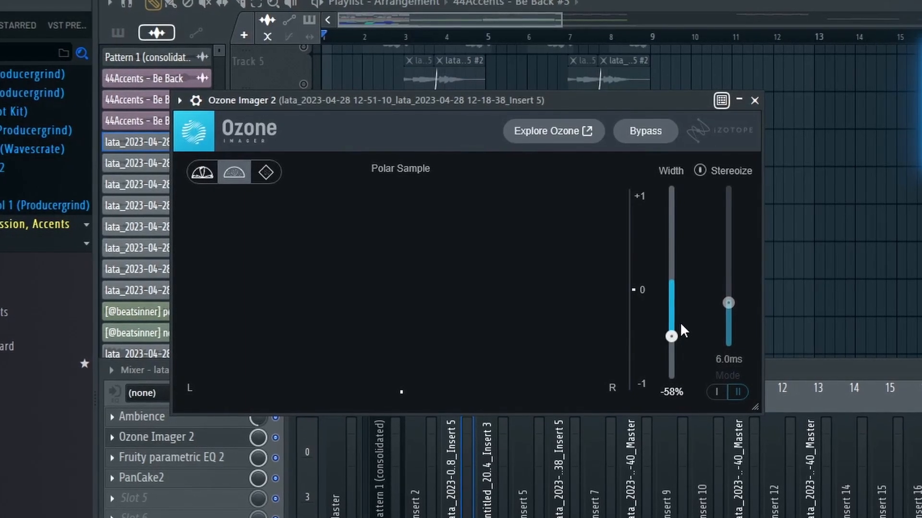
left_click(206, 461)
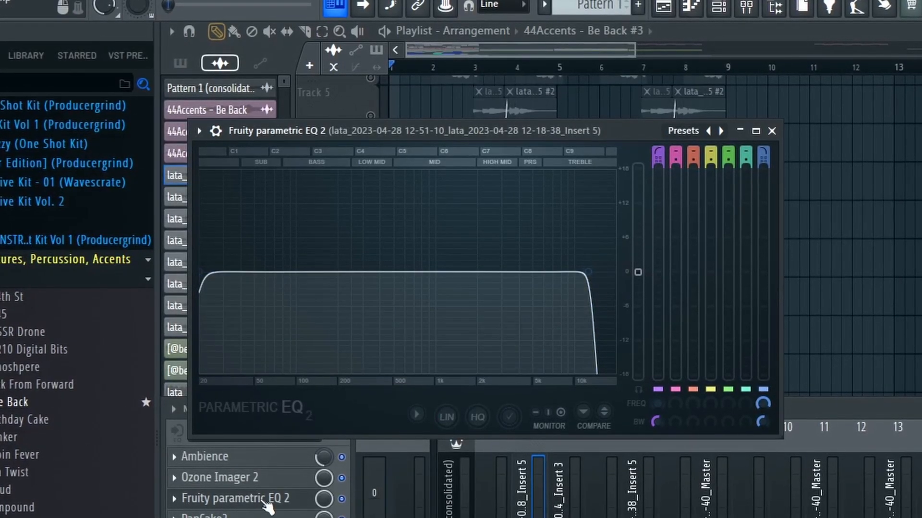
Inspect PanCake2 on the Track 14 clip's mixer track, and view Pattern 2's Kontakt notes in the piano roll.
left_click(259, 514)
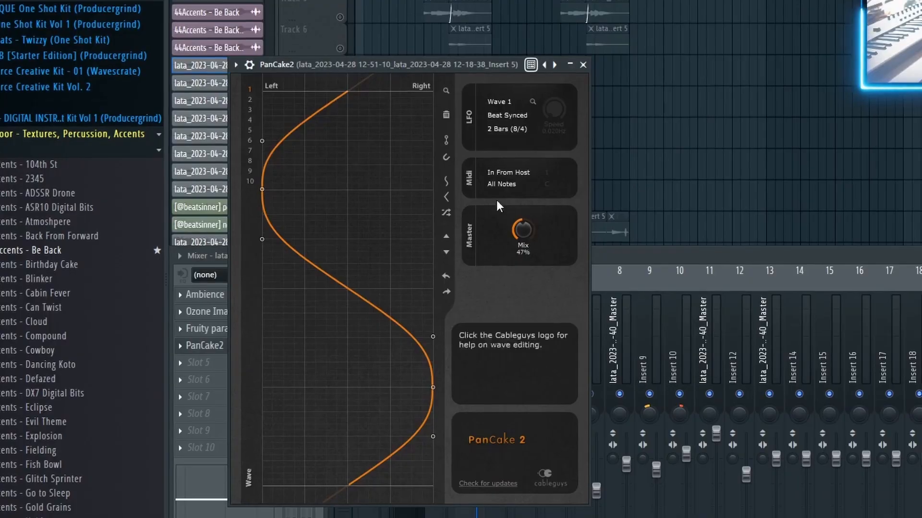
left_click(583, 65)
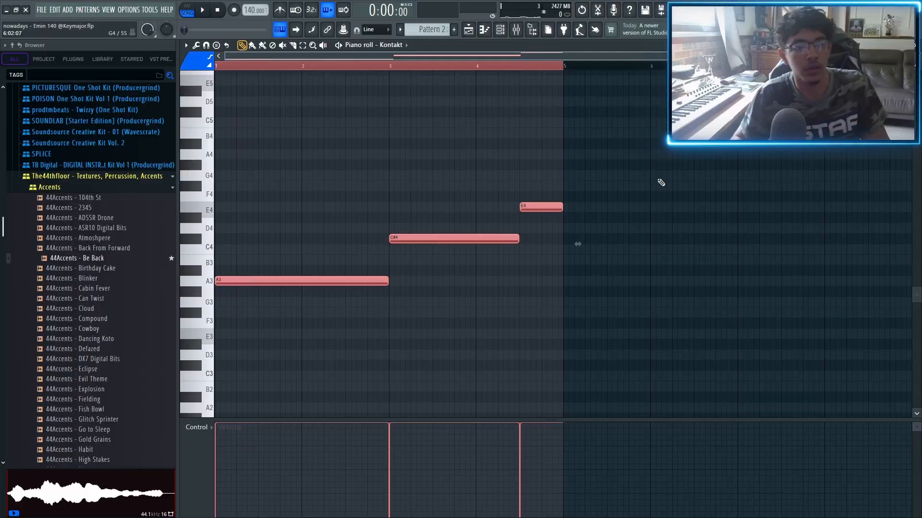
left_click_drag(652, 164, 215, 262)
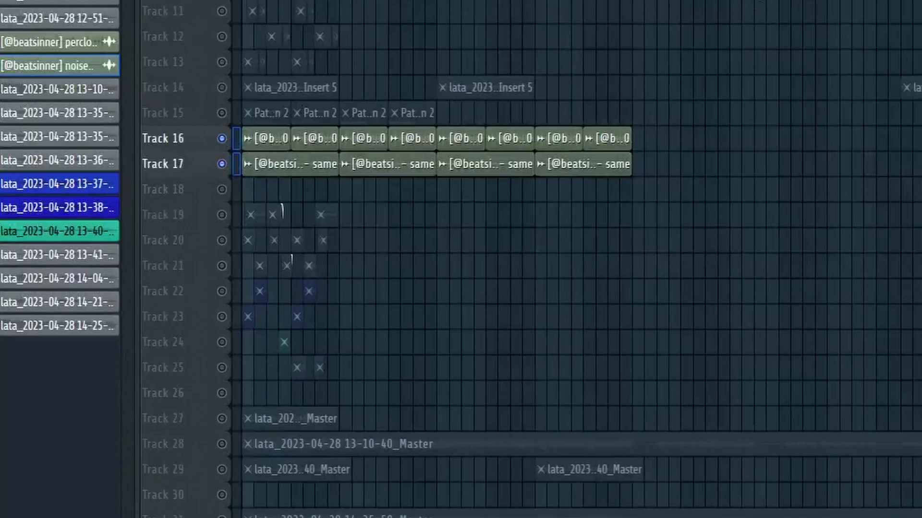
Leave only Tracks 19 to 25 unmuted in the playlist and select all of their clips.
scroll(303, 293, "up", 5)
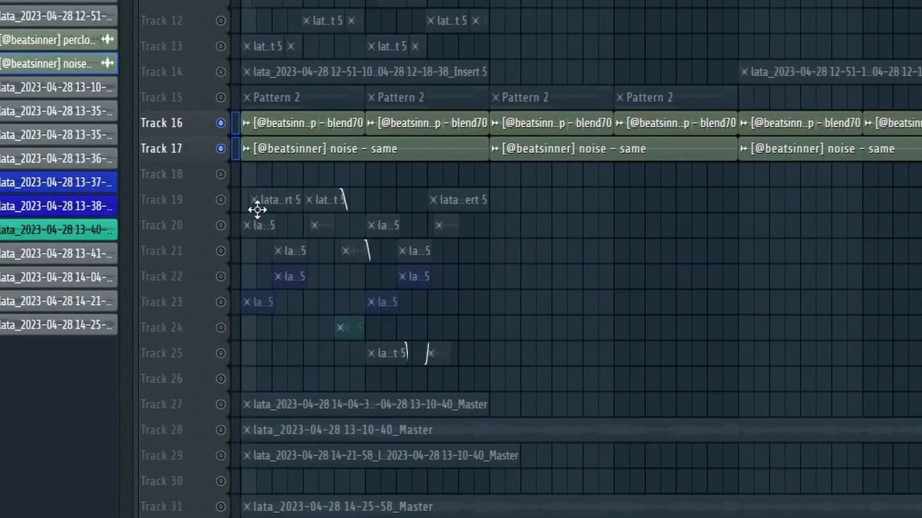
left_click_drag(234, 201, 255, 363)
left_click_drag(326, 211, 664, 383)
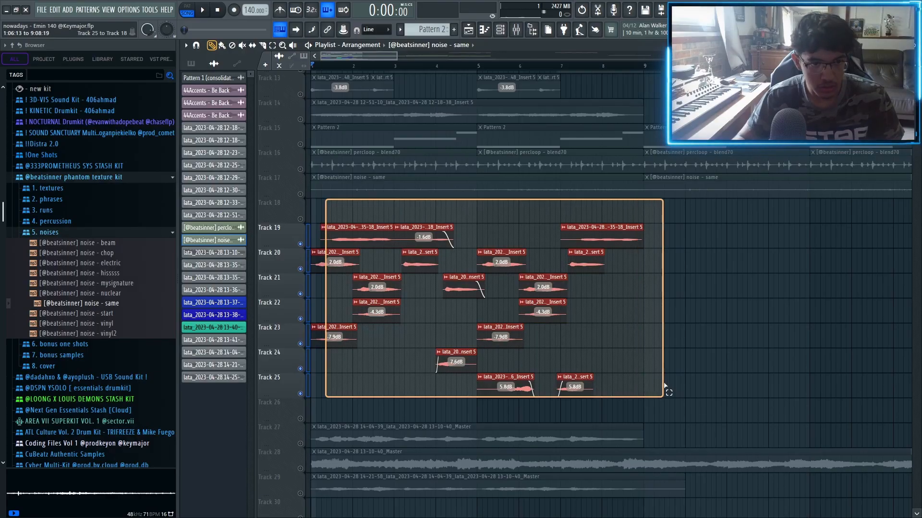
left_click_drag(718, 404, 288, 222)
Inspect the MAutoPitch effect and its scale settings on the Insert 5 mixer track.
key("F9")
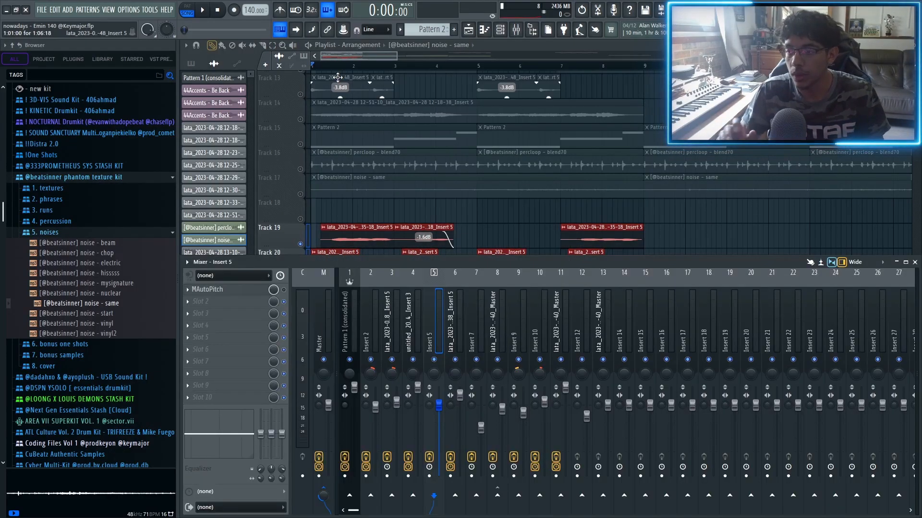
left_click(216, 288)
left_click_drag(318, 145, 313, 131)
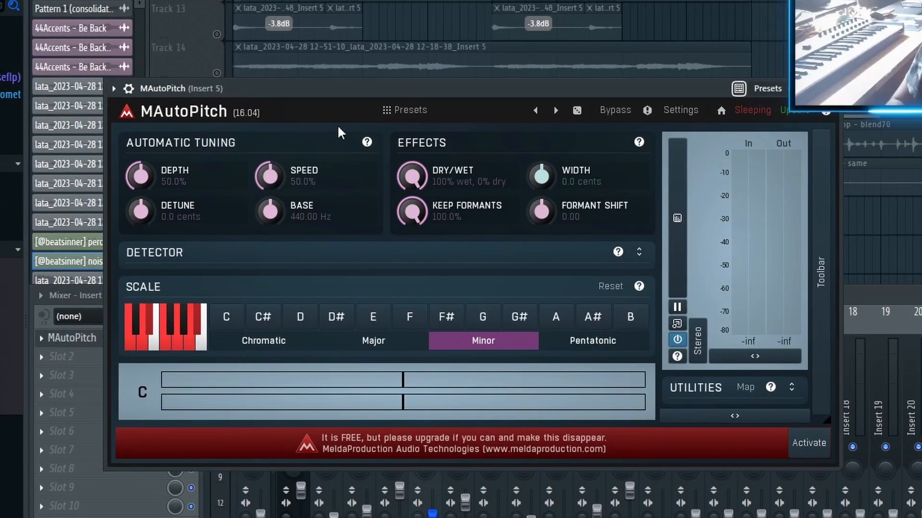
left_click_drag(303, 88, 305, 59)
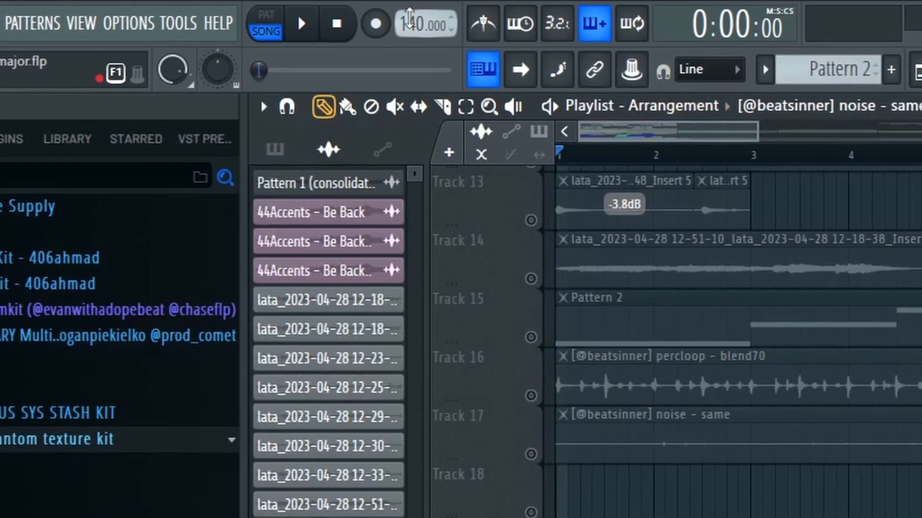
Look through the preset BPM values offered for the project tempo.
right_click(248, 9)
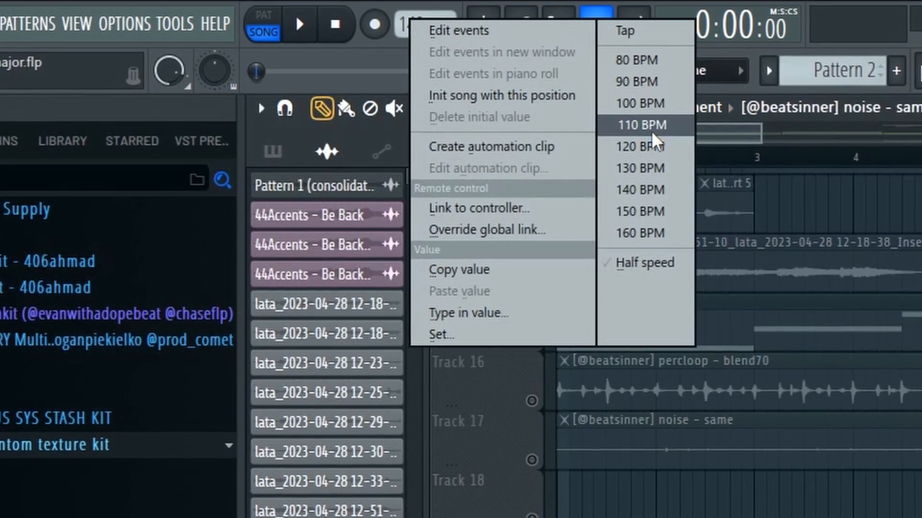
left_click(652, 129)
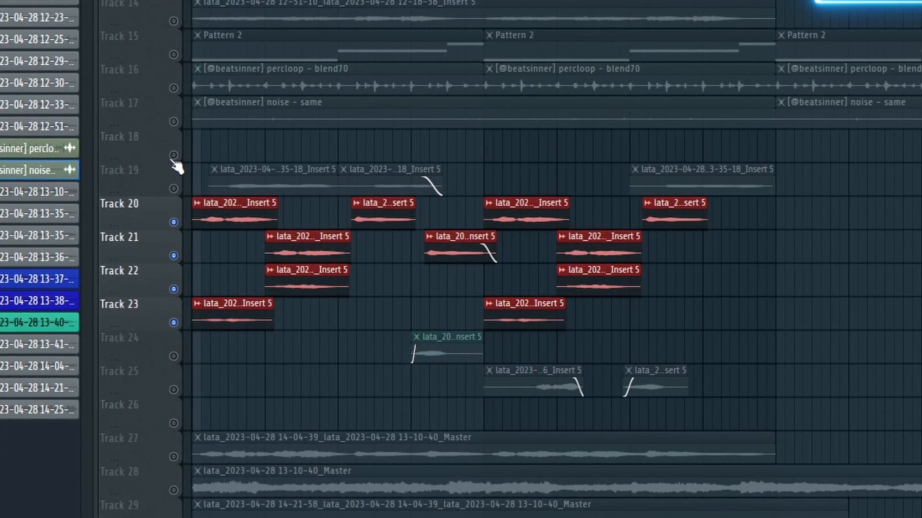
Unmute Tracks 19, 24 and 25 in the playlist alongside Tracks 20 to 23.
left_click(149, 180)
left_click_drag(692, 381, 692, 380)
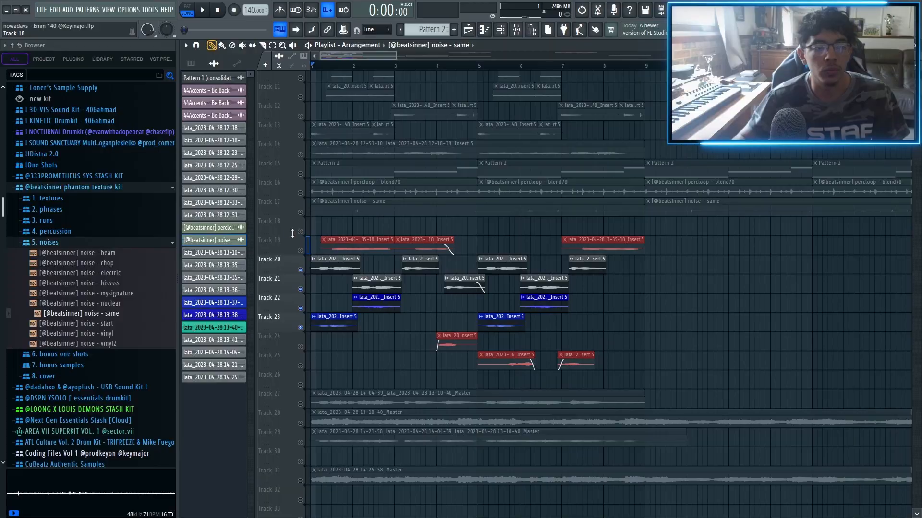
left_click(173, 188)
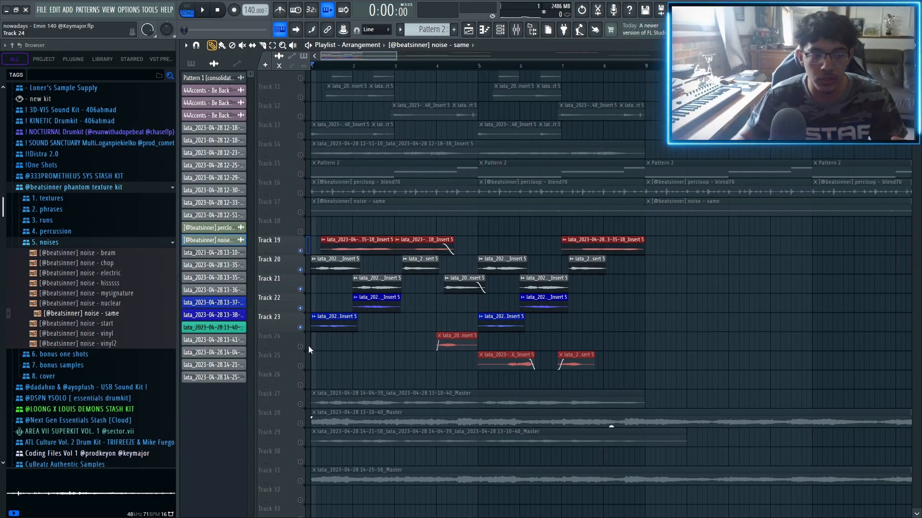
left_click(301, 346)
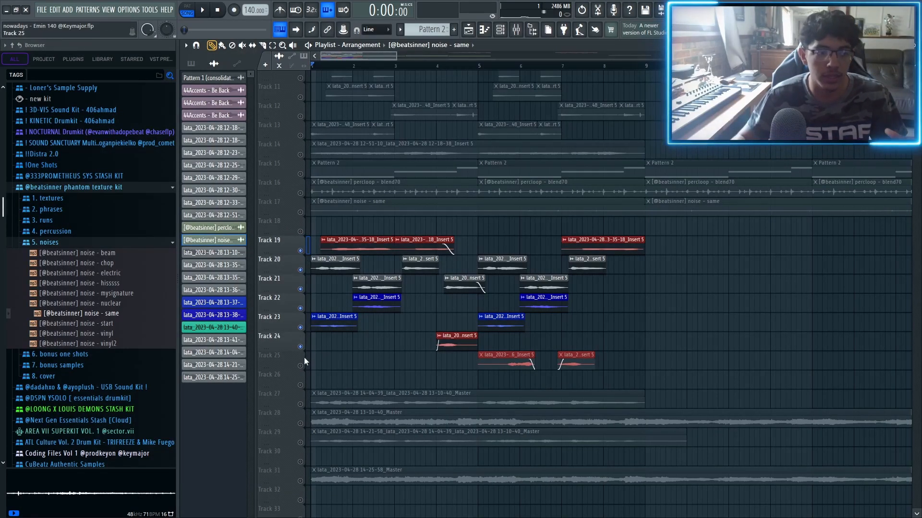
left_click(301, 365)
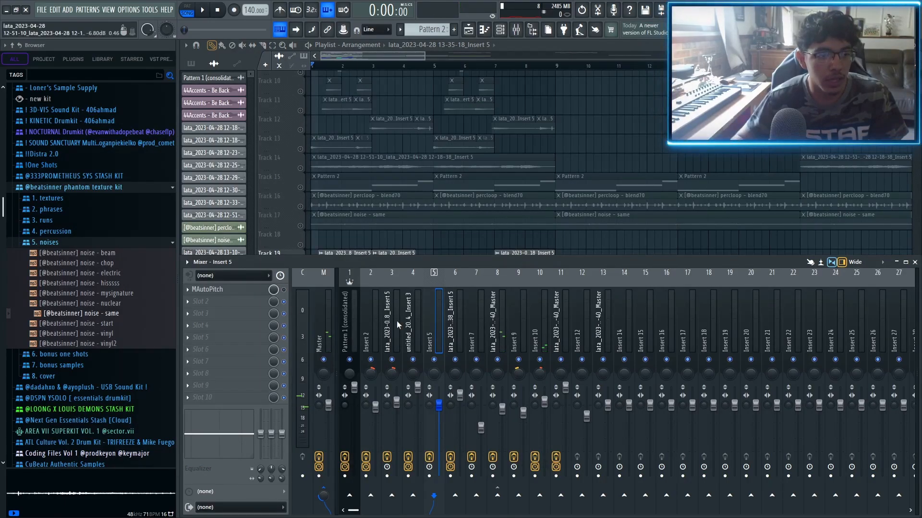
Inspect the effects on mixer tracks 8 to 10: PanCake2 on track 8, Ambience and EchoBoy on Insert 10, and Ambience on Insert 9.
left_click(514, 311)
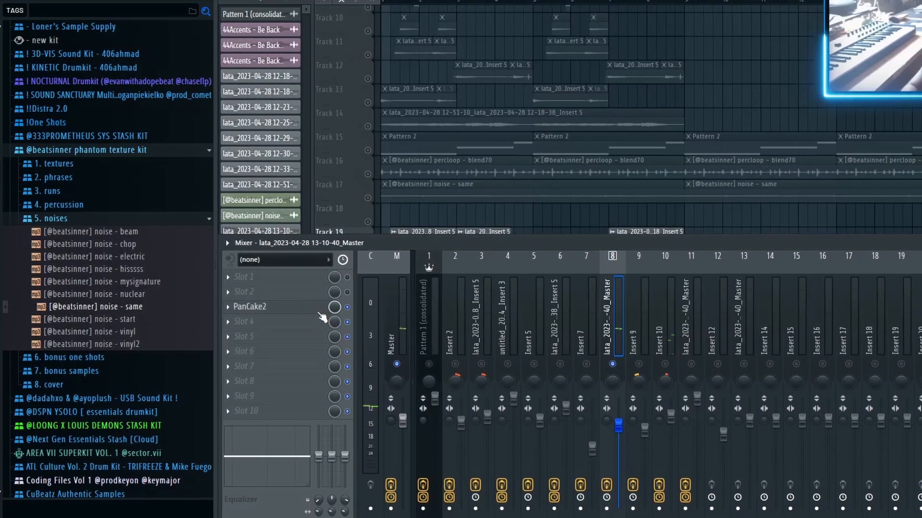
left_click(320, 312)
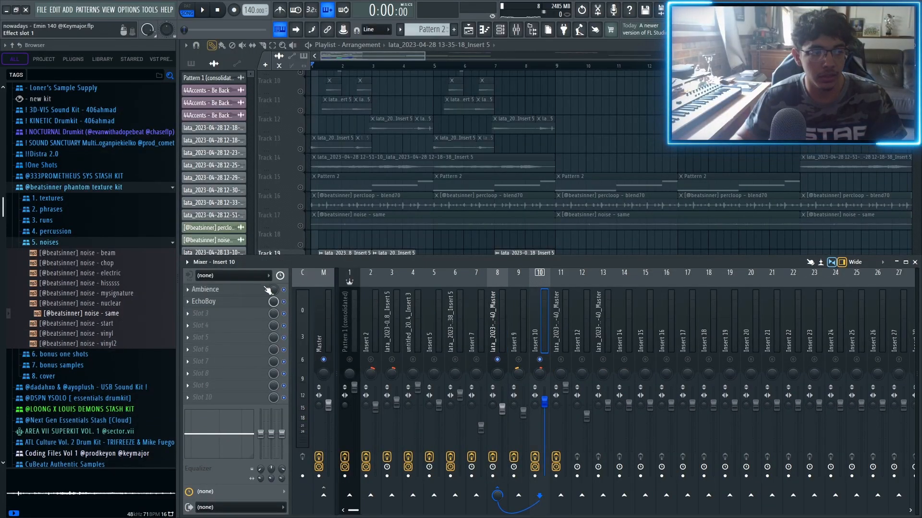
left_click(272, 291)
left_click(230, 302)
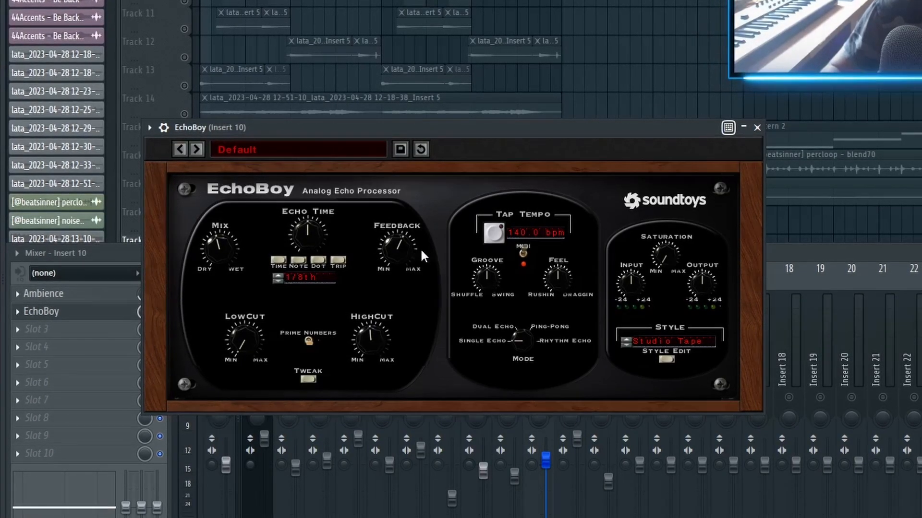
left_click(108, 315)
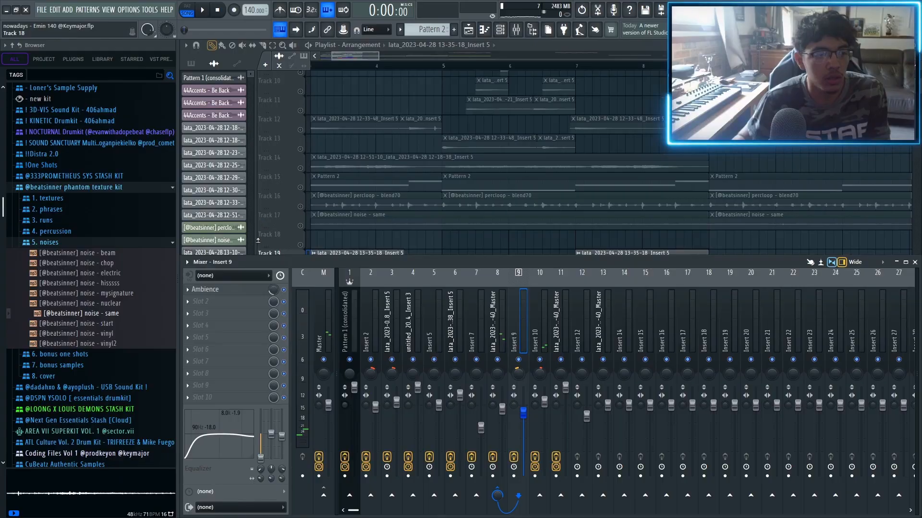
left_click(206, 290)
left_click(206, 289)
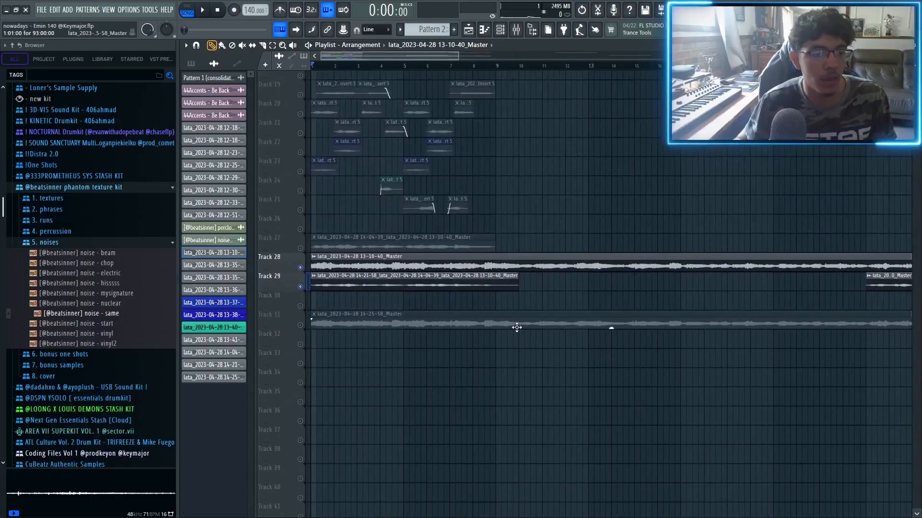
double_click(433, 193)
left_click(450, 89)
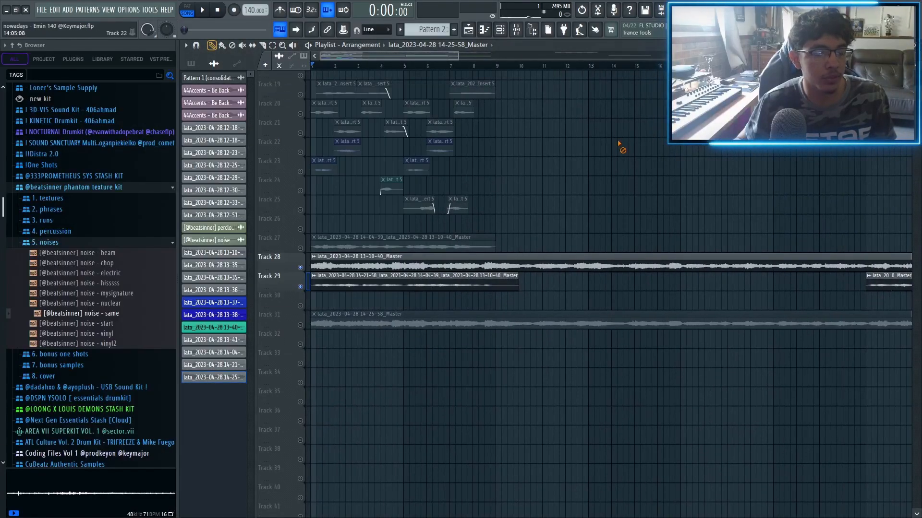
scroll(420, 263, "down", 1)
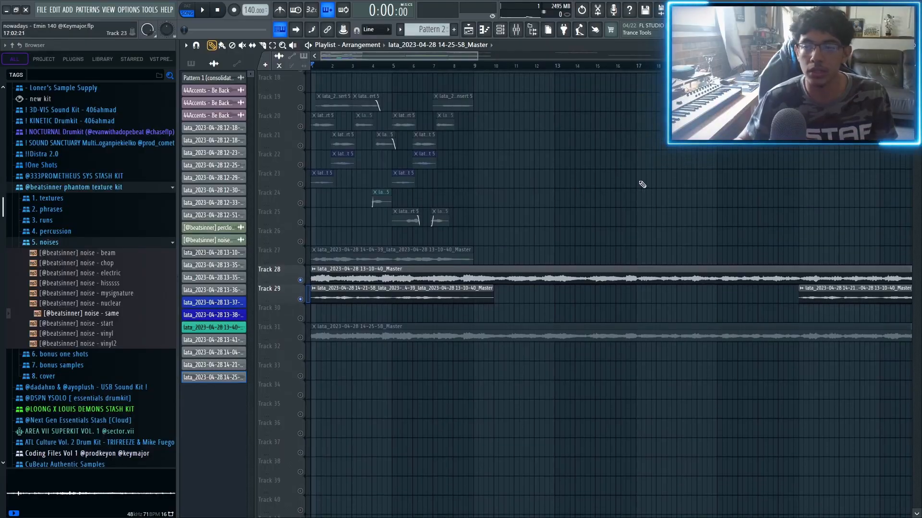
key("space")
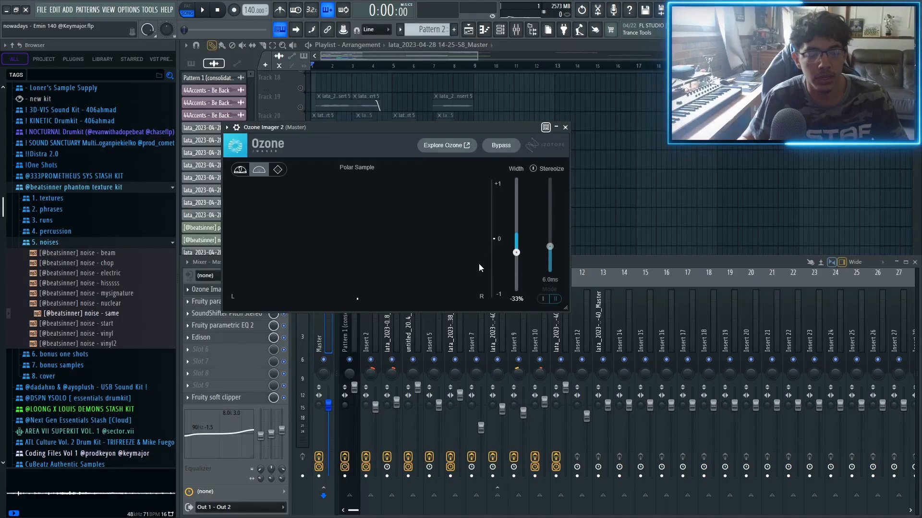
Inspect the Master track's Fruity parametric EQ 2 and SoundShifter Pitch Stereo effects.
left_click(211, 301)
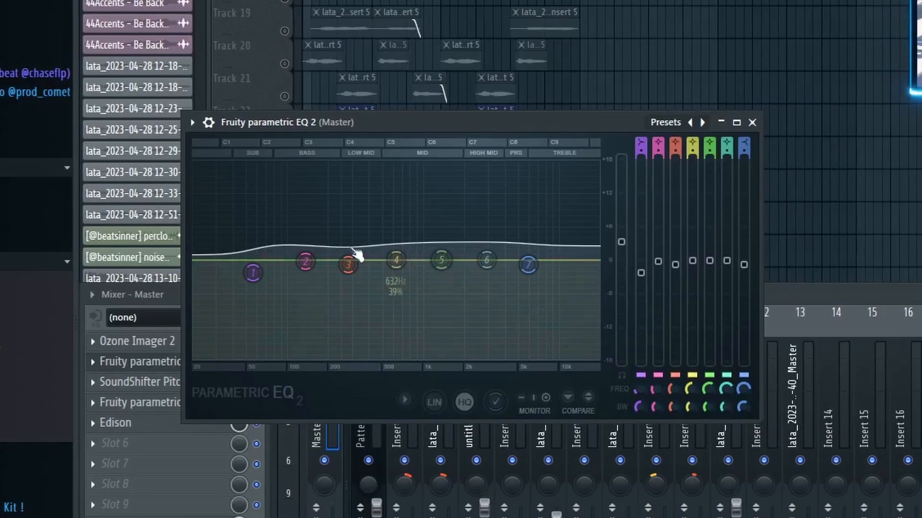
left_click(135, 382)
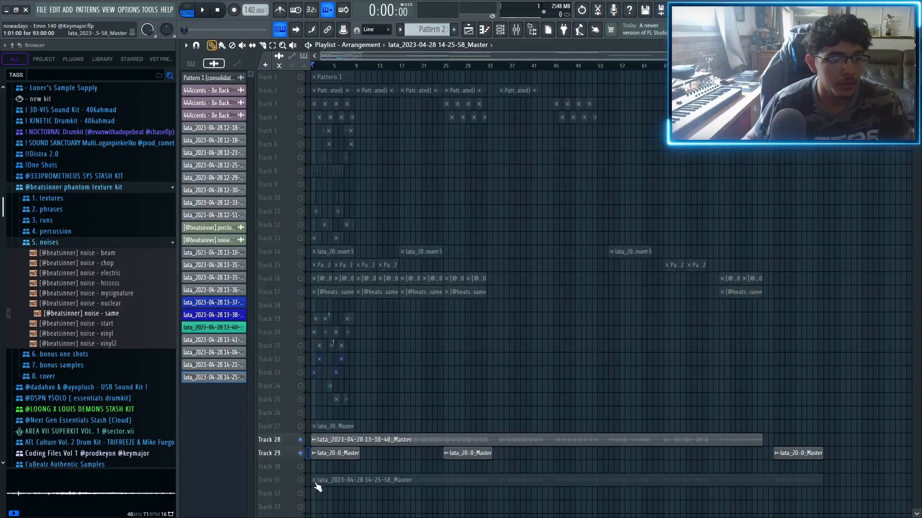
scroll(331, 466, "up", 5)
scroll(576, 303, "down", 4)
scroll(376, 352, "up", 5)
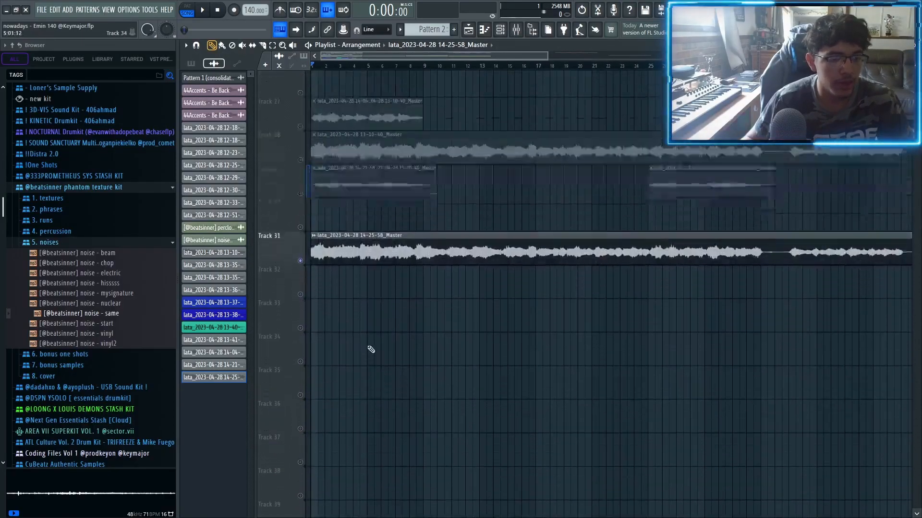